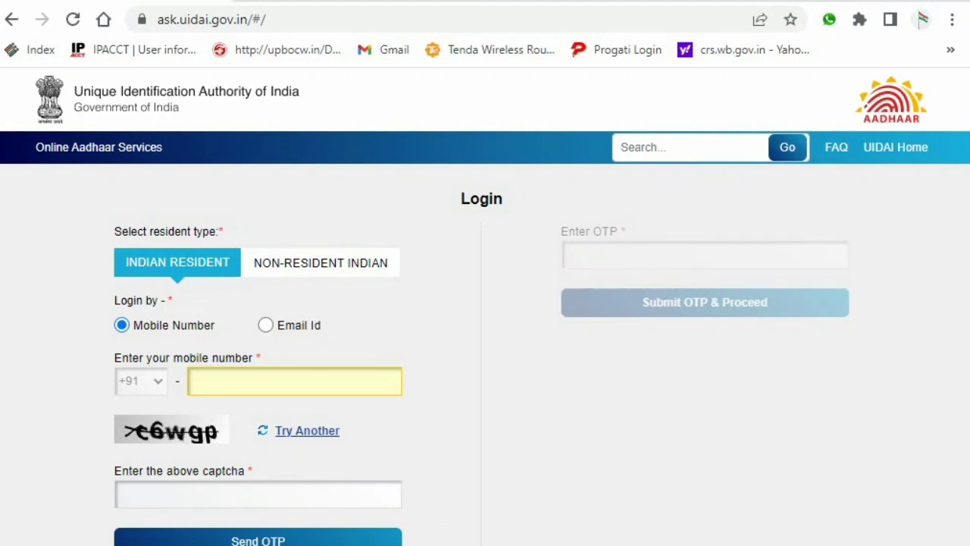
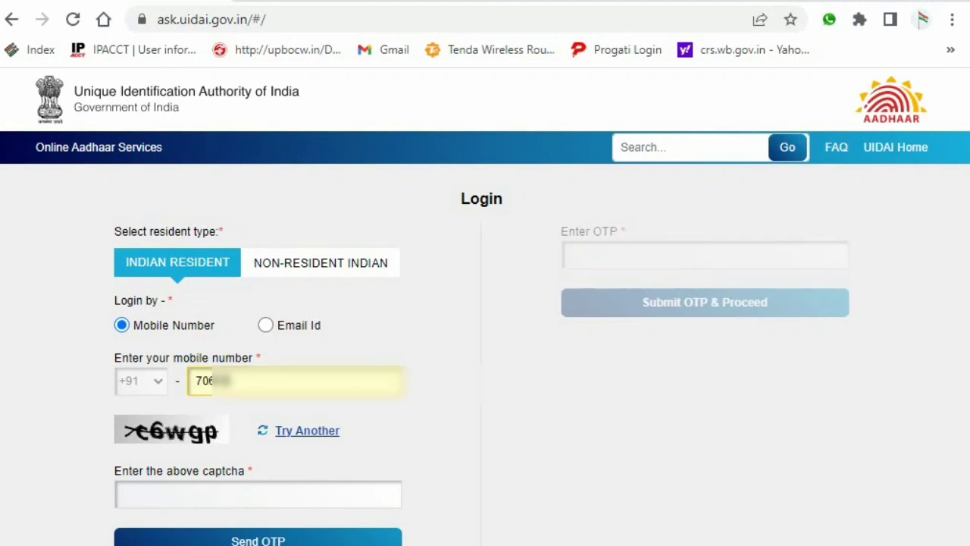
- Enter the registered mobile number and the captcha, then request a login OTP
click(257, 494)
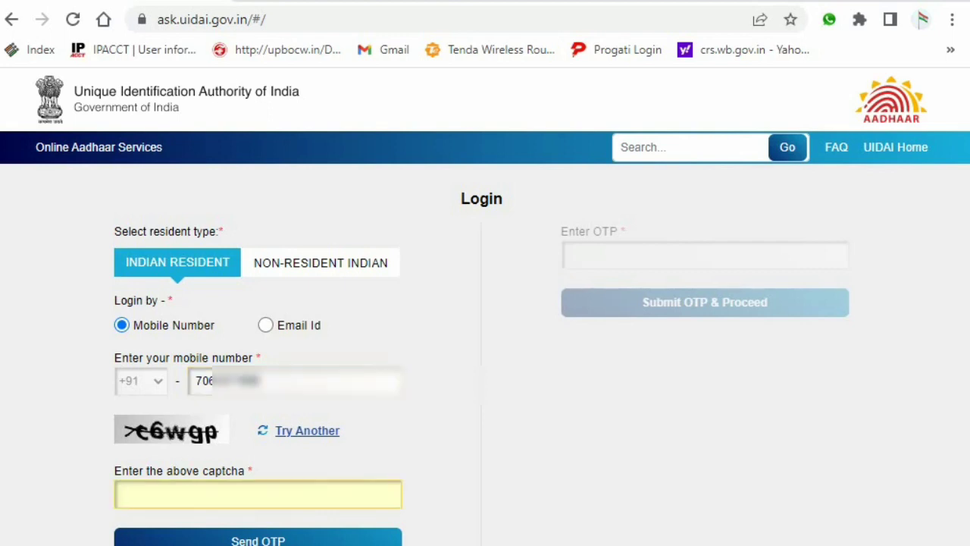
text(c6wgp)
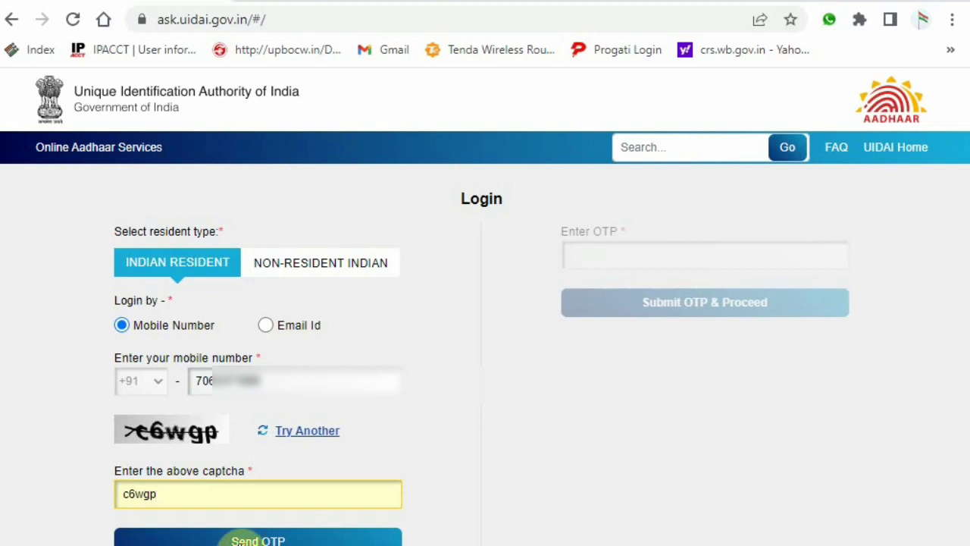
click(244, 540)
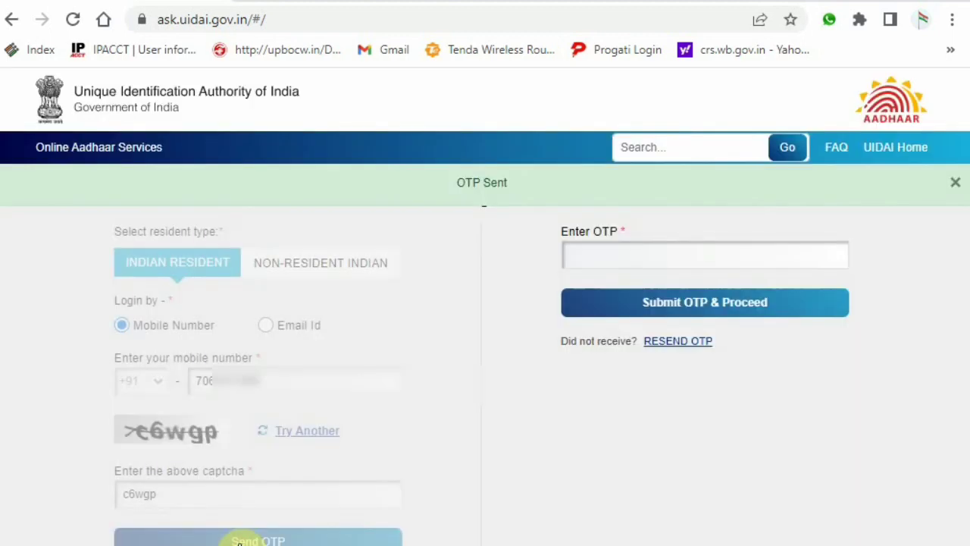
- Paste the received OTP into the Enter OTP field and submit it to log in
click(603, 253)
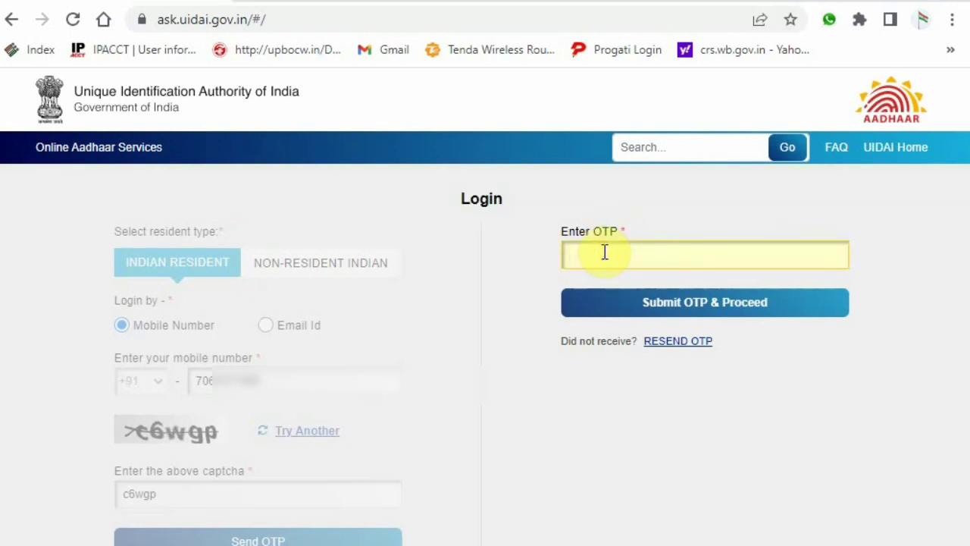
key(ctrl+v)
click(701, 309)
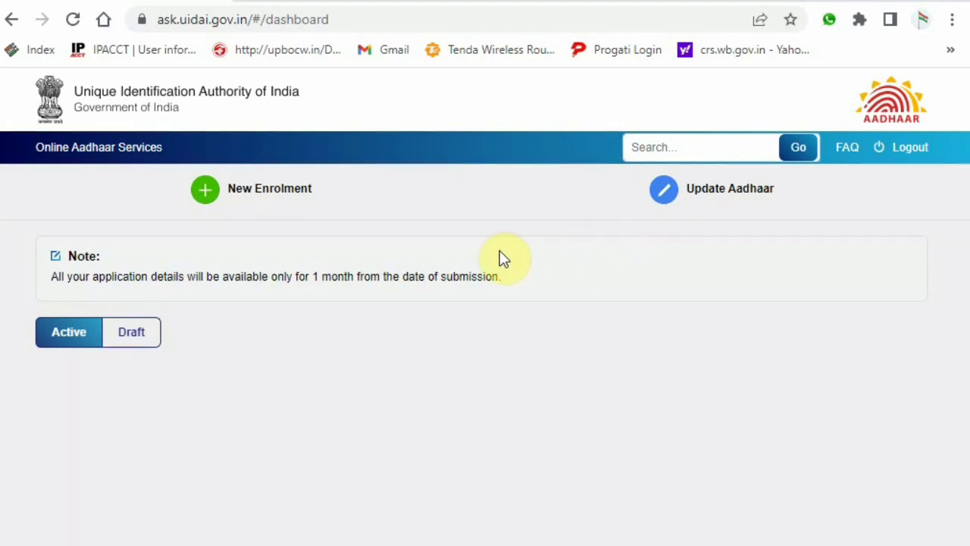
- Open Update Aadhaar, enter the resident's name and Aadhaar number, keeping Indian Resident selected
click(714, 201)
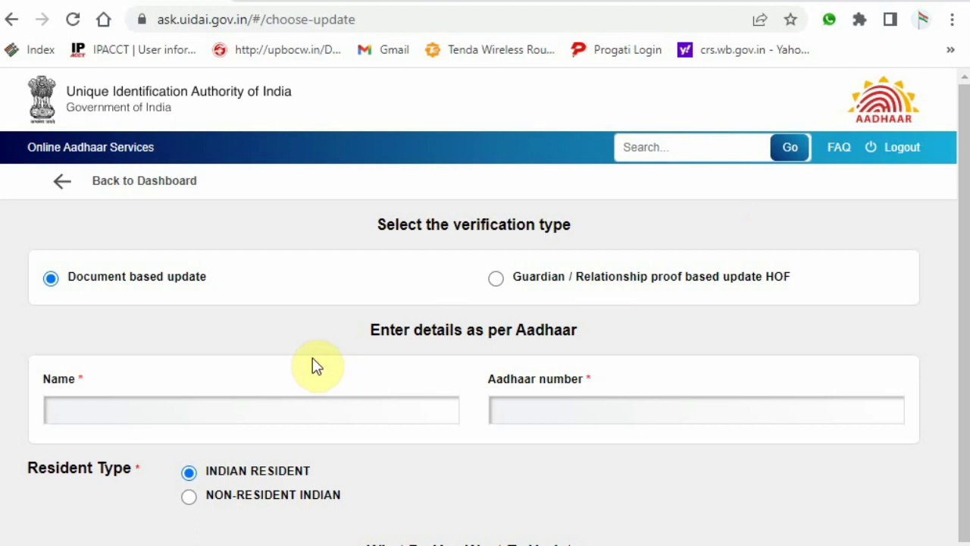
click(306, 402)
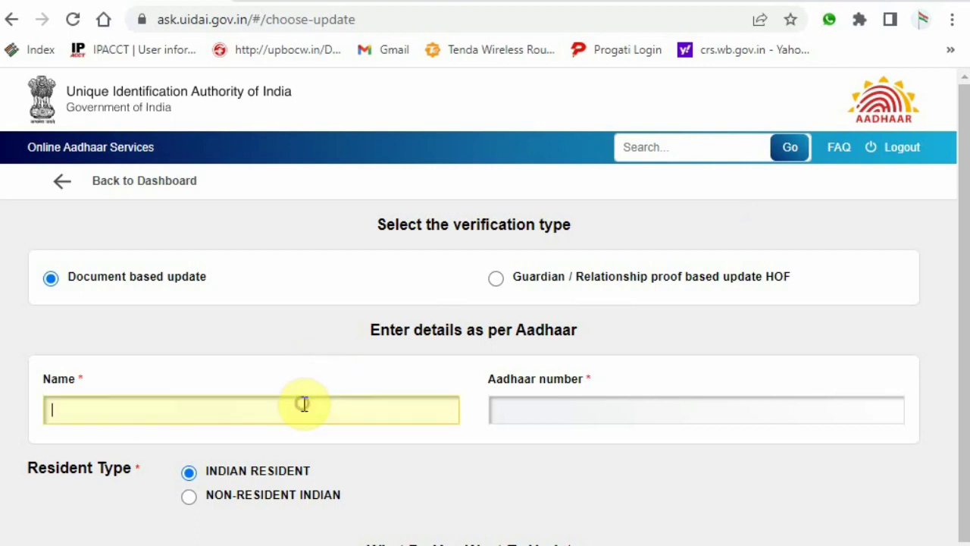
scroll(311, 395, down, 1)
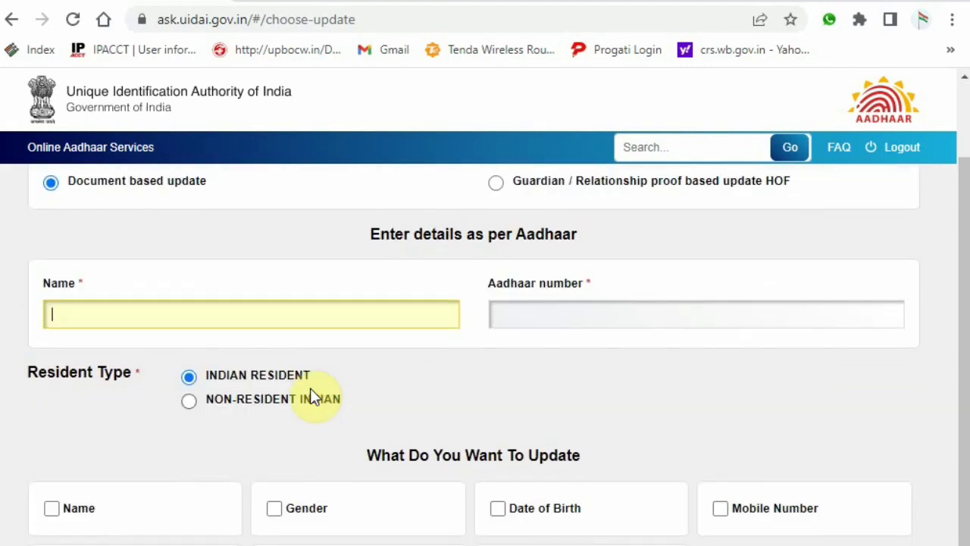
scroll(311, 395, up, 1)
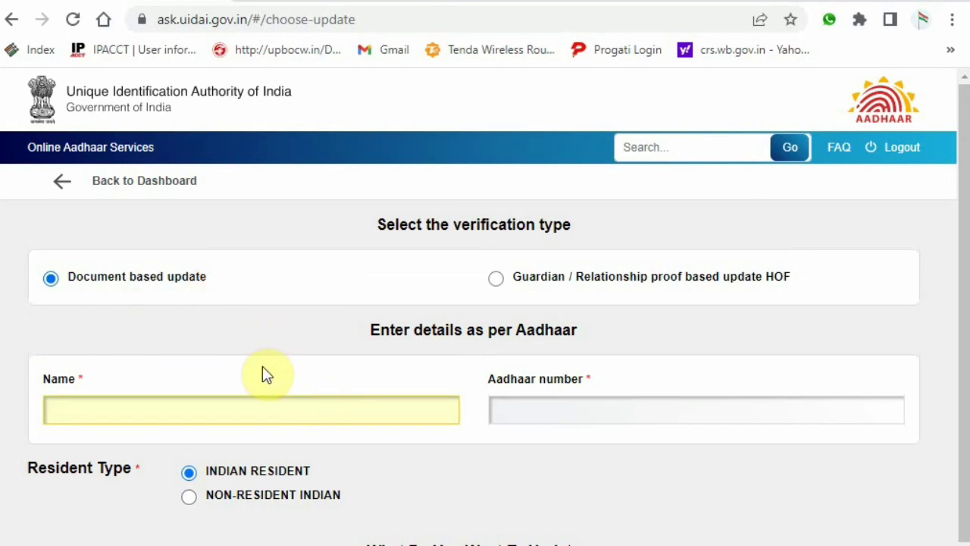
scroll(262, 372, down, 1)
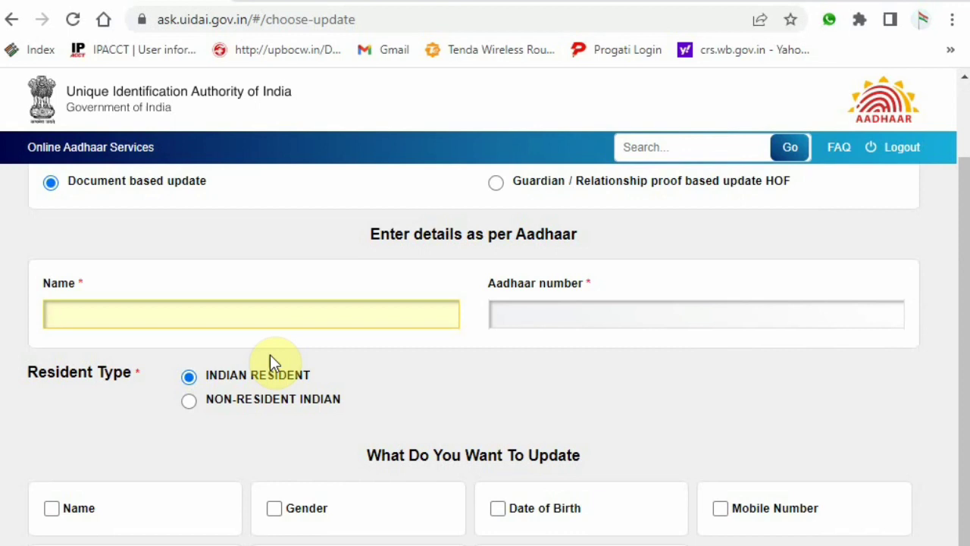
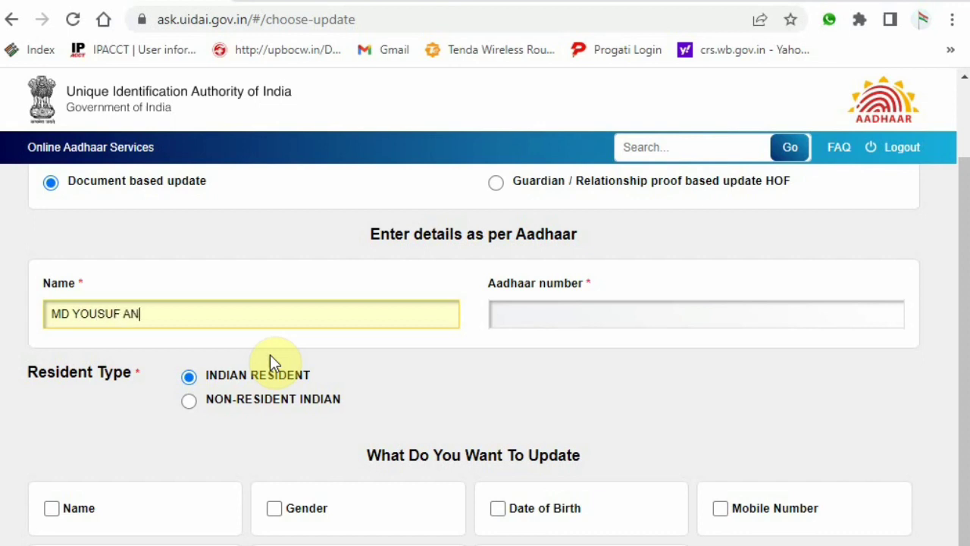
key(Tab)
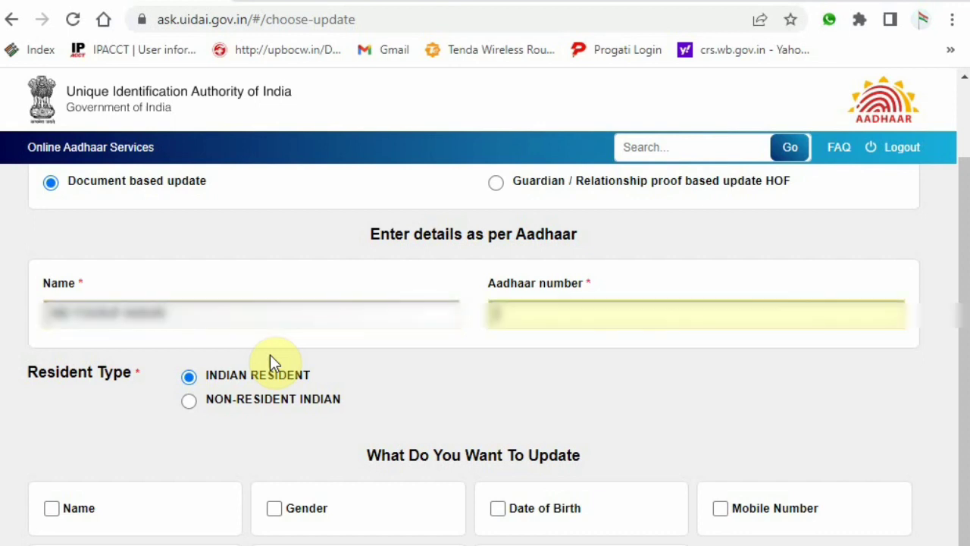
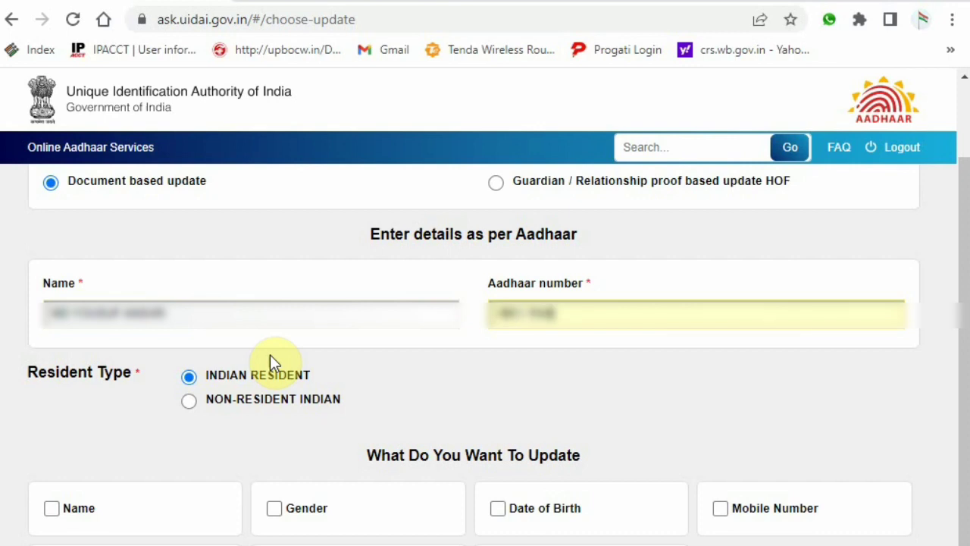
click(270, 359)
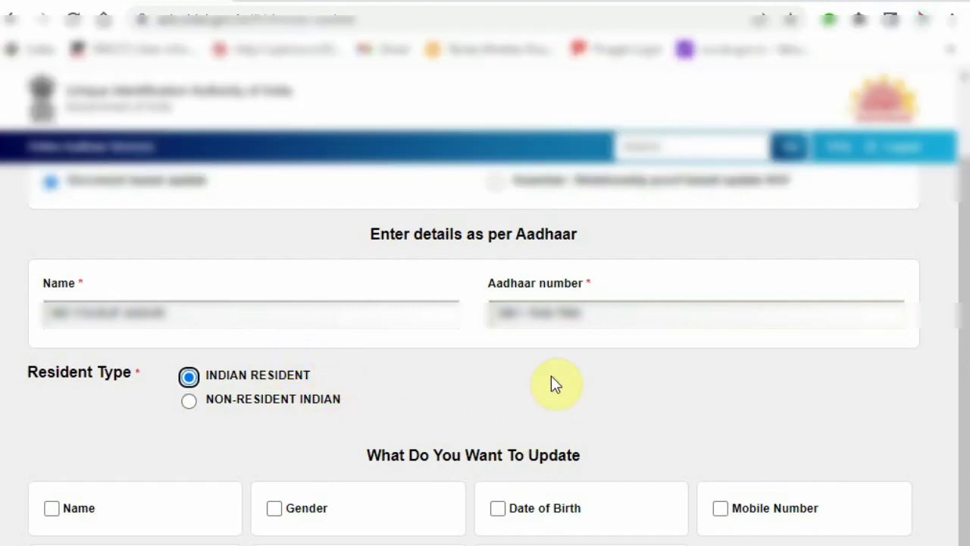
click(551, 375)
scroll(522, 295, down, 2)
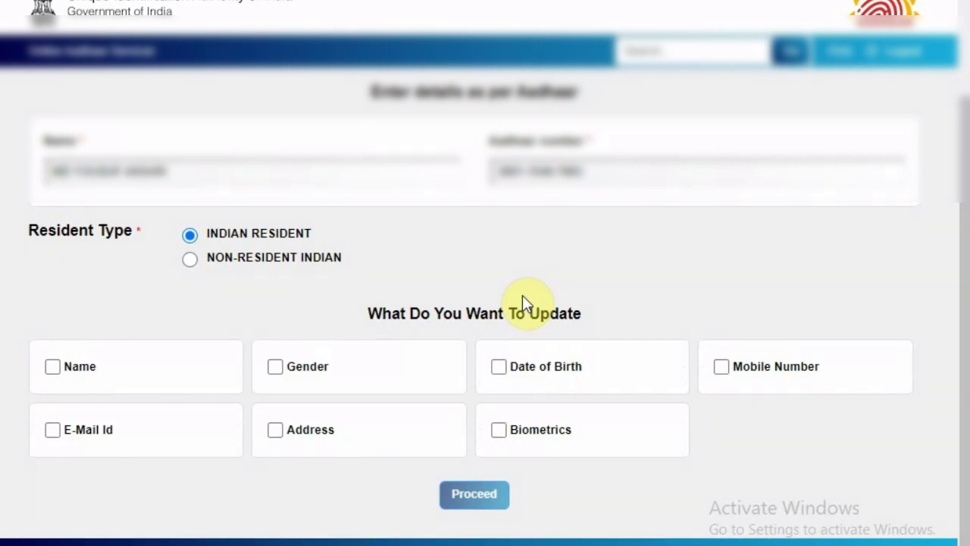
- Choose Mobile Number as the detail to update and accept the Aadhaar-number-locked notice
click(722, 368)
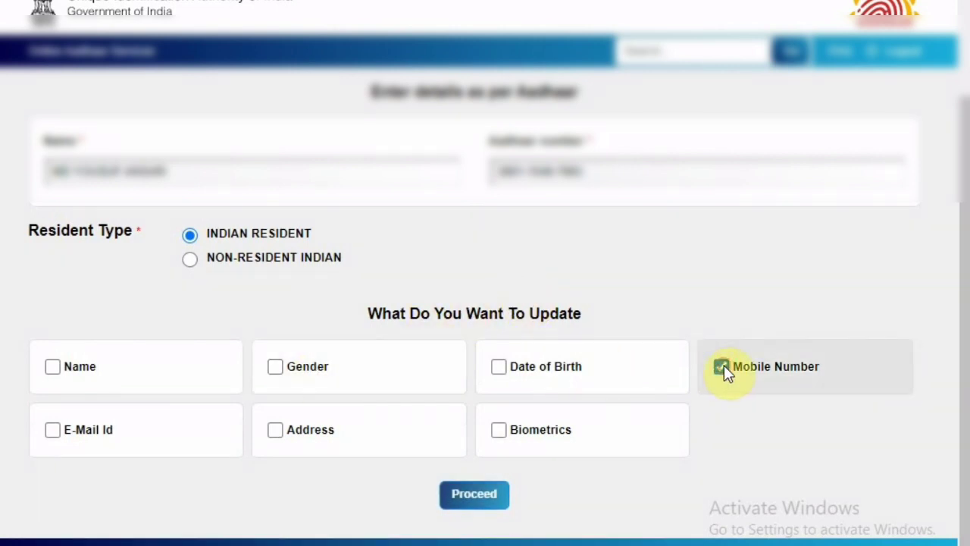
click(475, 494)
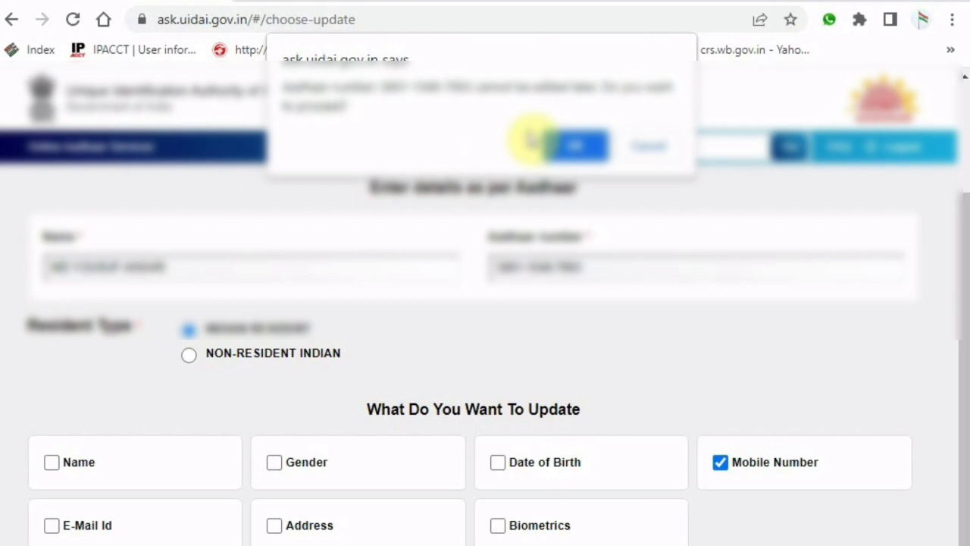
click(580, 146)
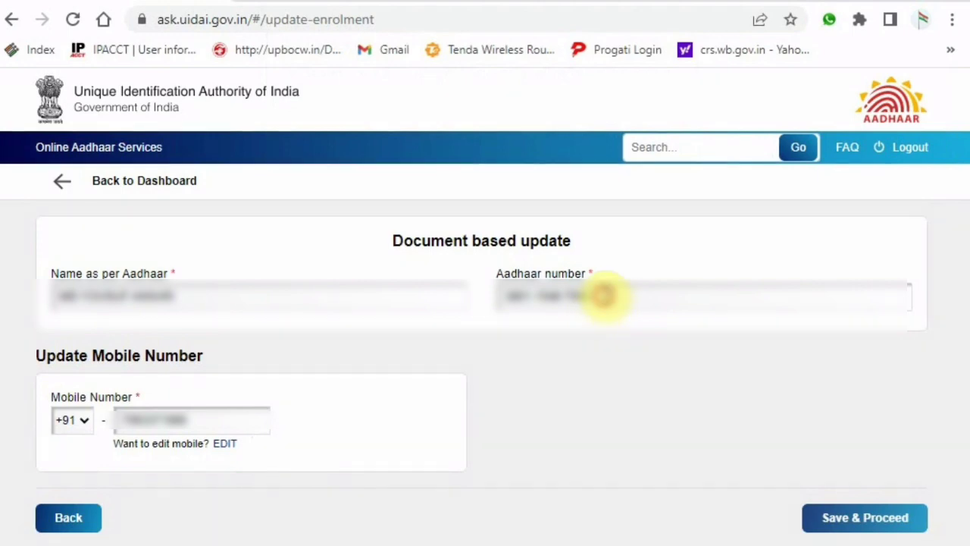
- Save the mobile update details, accept the section 3(2) disclosure, and submit the application
click(609, 297)
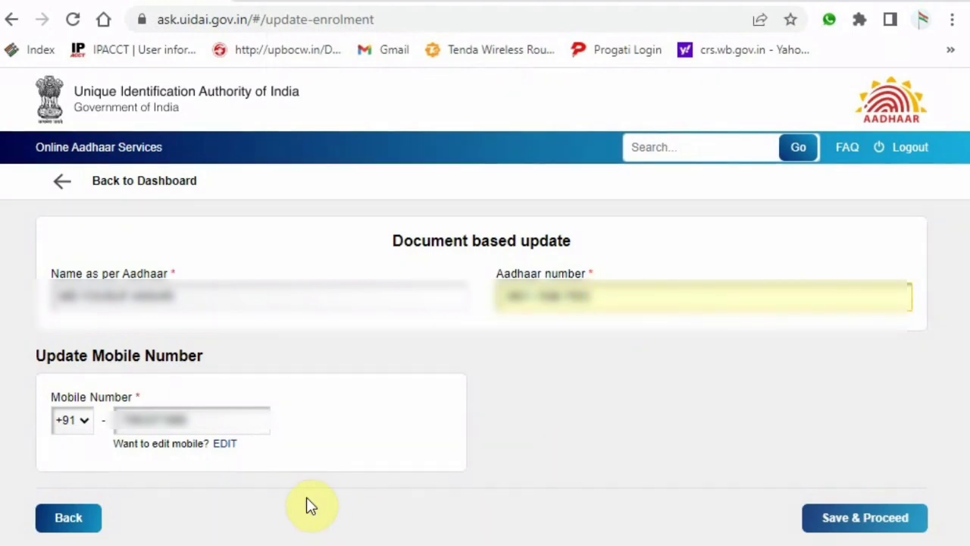
click(853, 520)
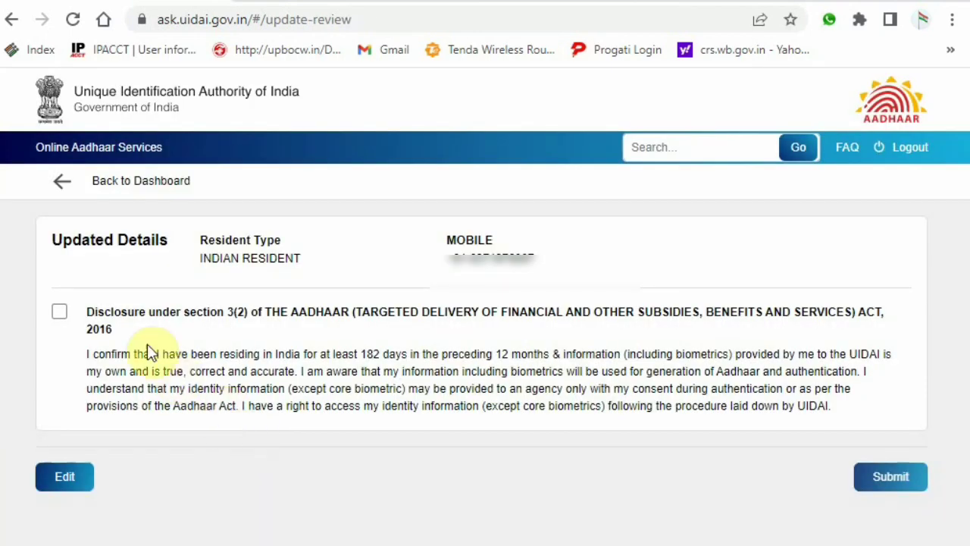
click(59, 312)
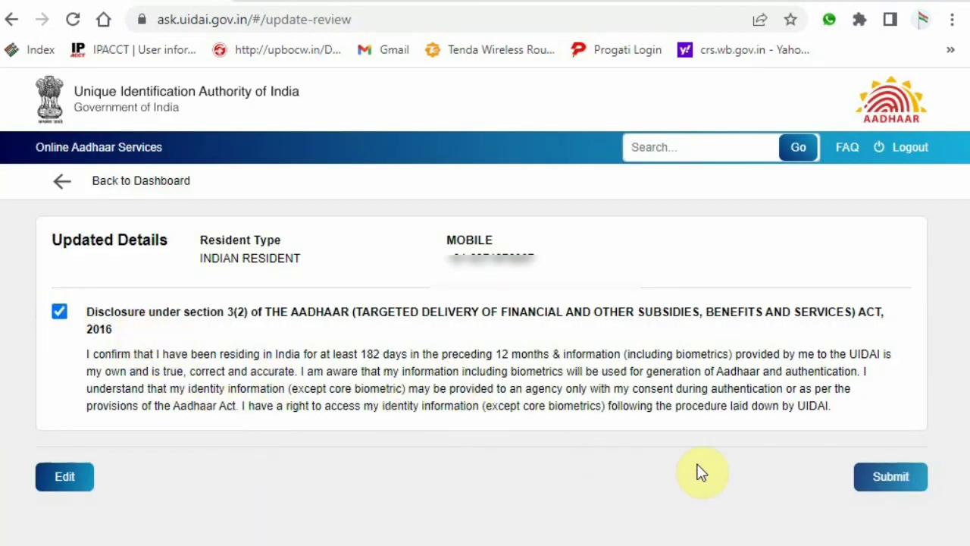
click(888, 477)
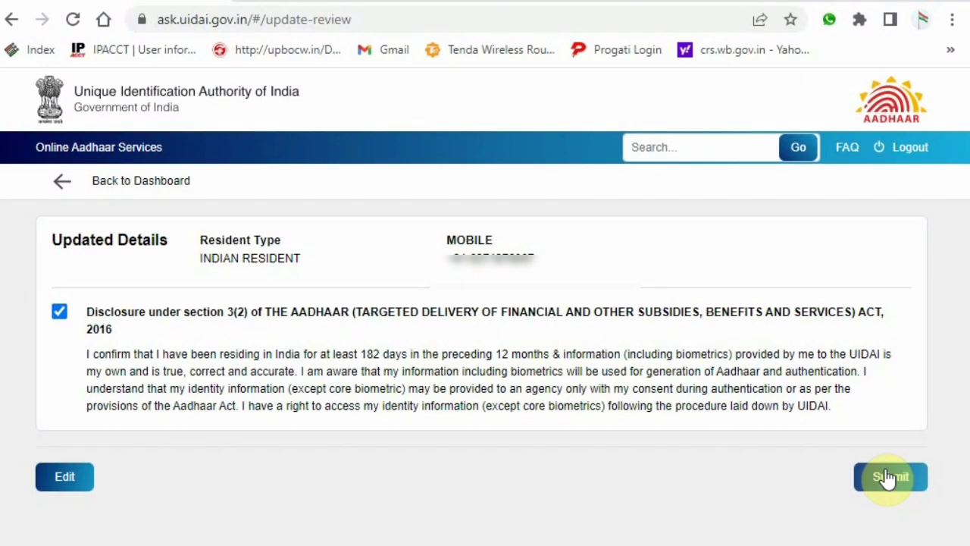
click(889, 477)
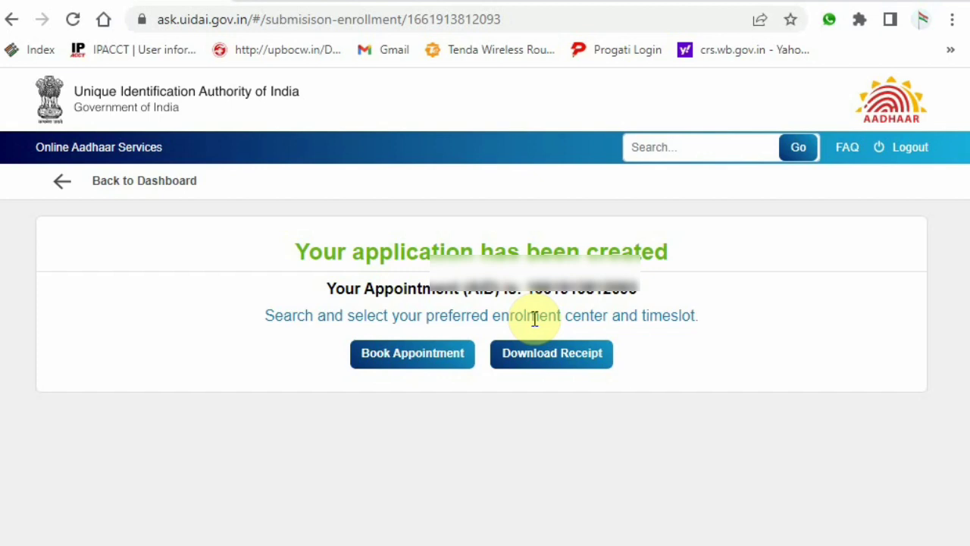
- Open appointment booking and search enrolment centres for pincode 732212
click(413, 353)
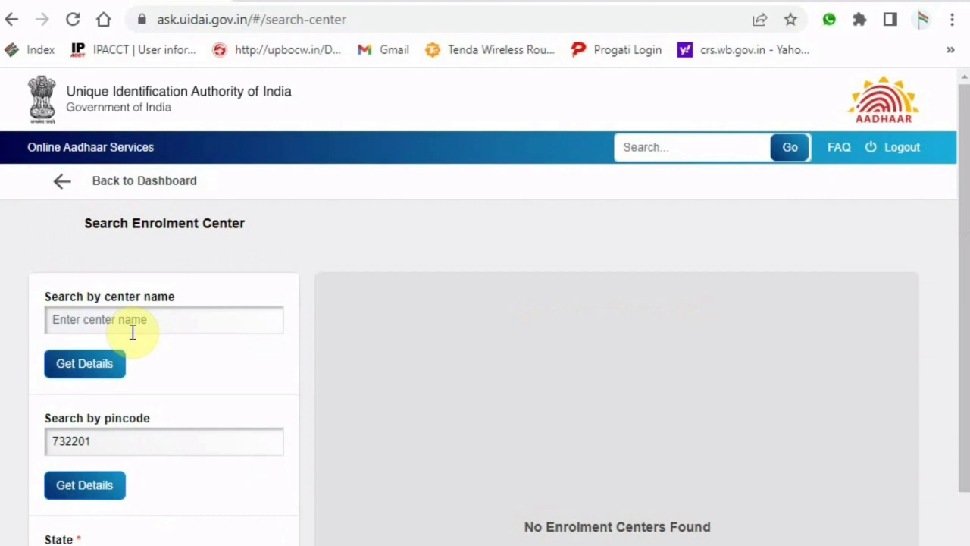
click(136, 321)
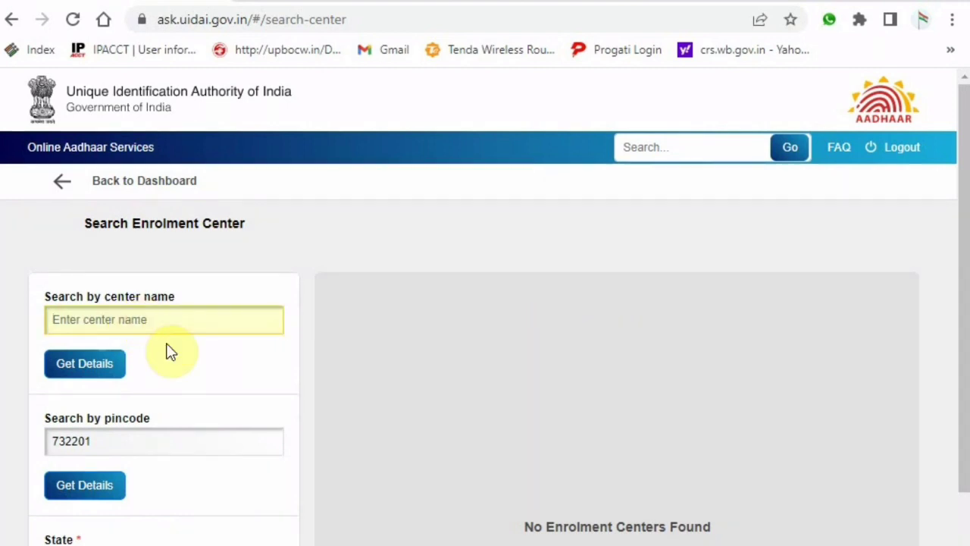
click(113, 443)
key(BackSpace)
key(BackSpace)
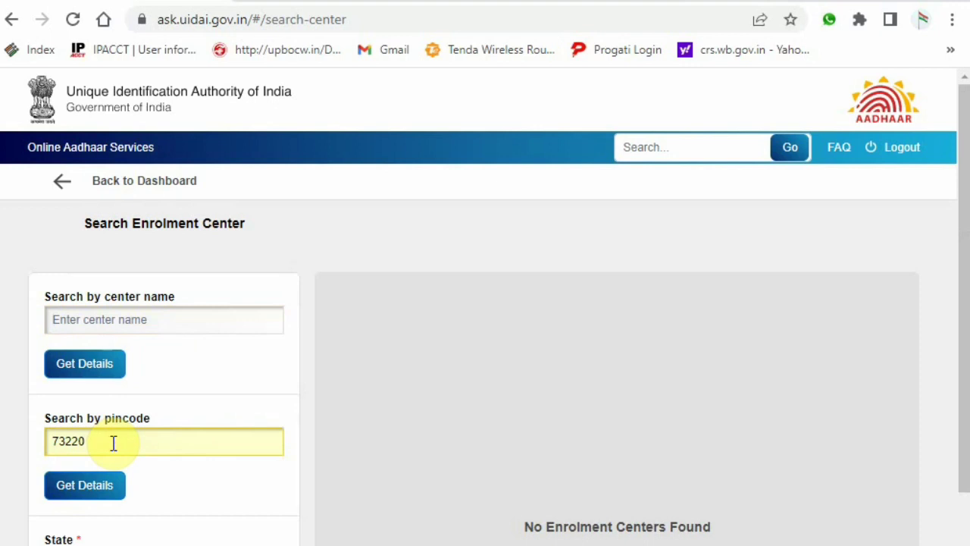
text(12)
click(110, 488)
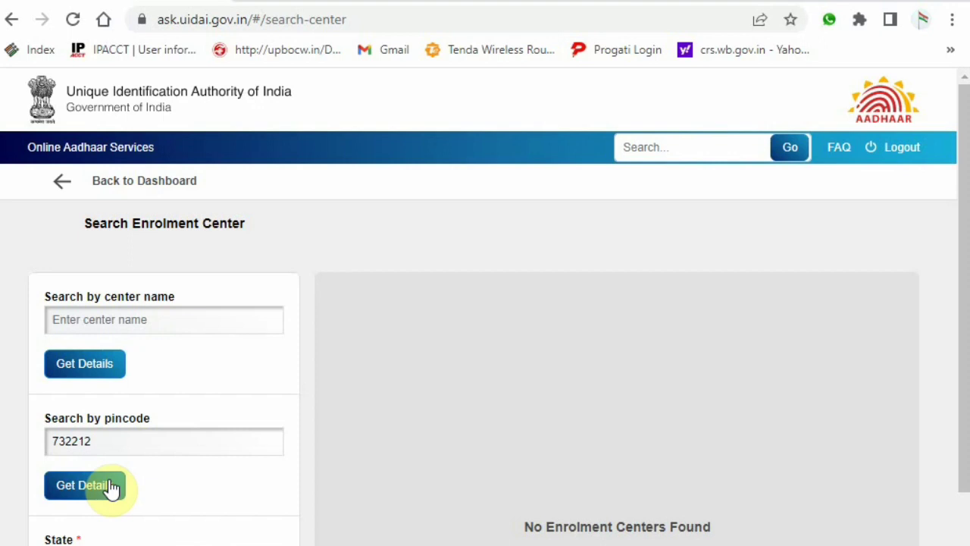
- Correct the pincode to 732101 and search for centres again
click(114, 443)
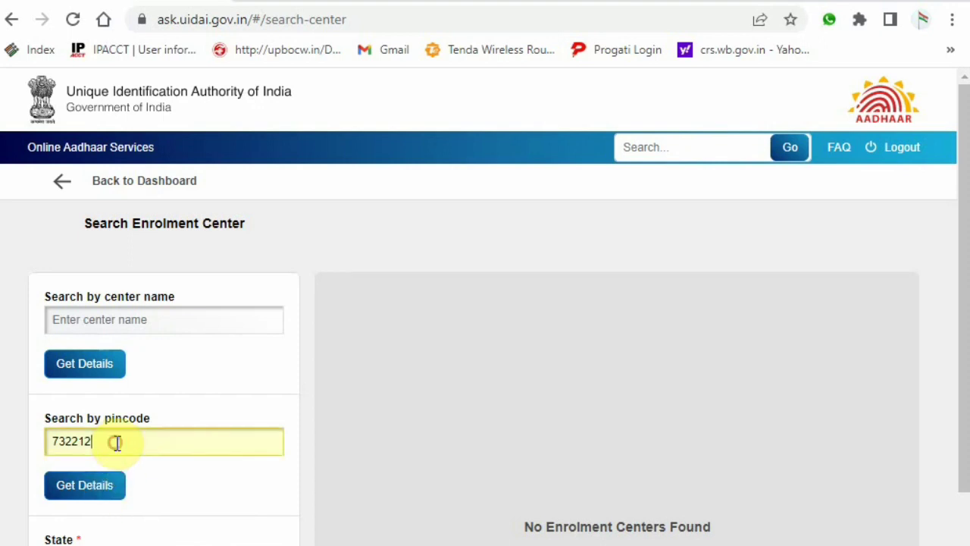
key(BackSpace)
key(BackSpace)
key(BackSpace)
text(101)
click(95, 491)
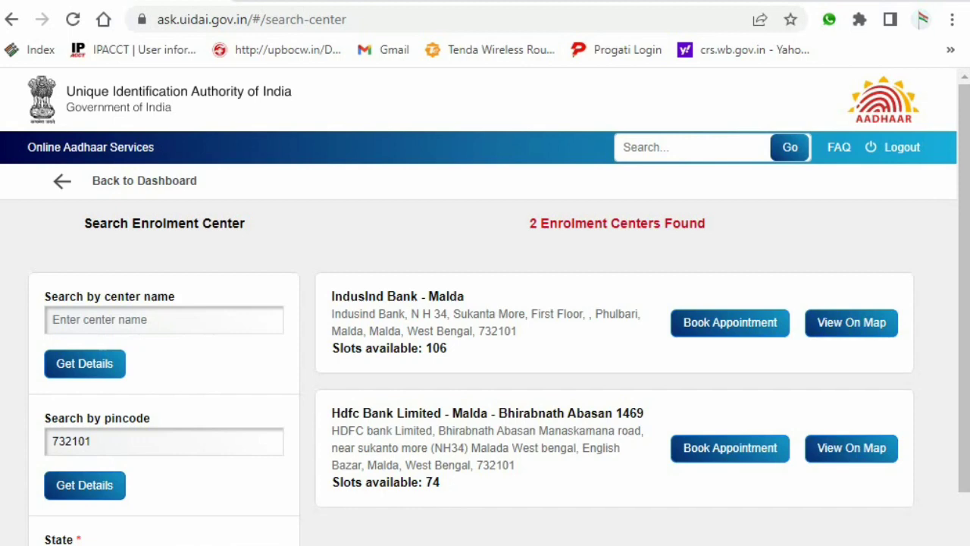
- Book at the HDFC Bank Bhirabnath Abasan centre and pick 1 September 2022
click(721, 448)
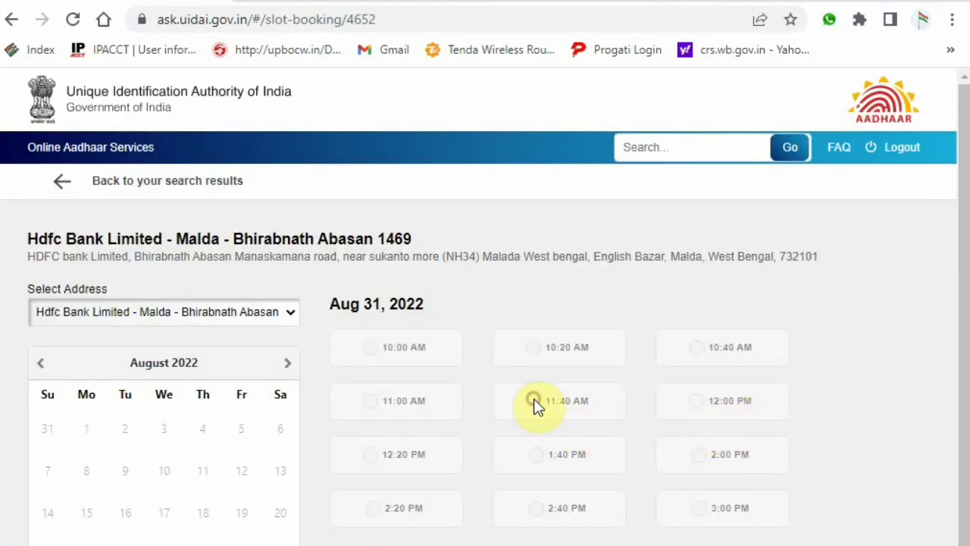
click(539, 471)
scroll(476, 511, down, 2)
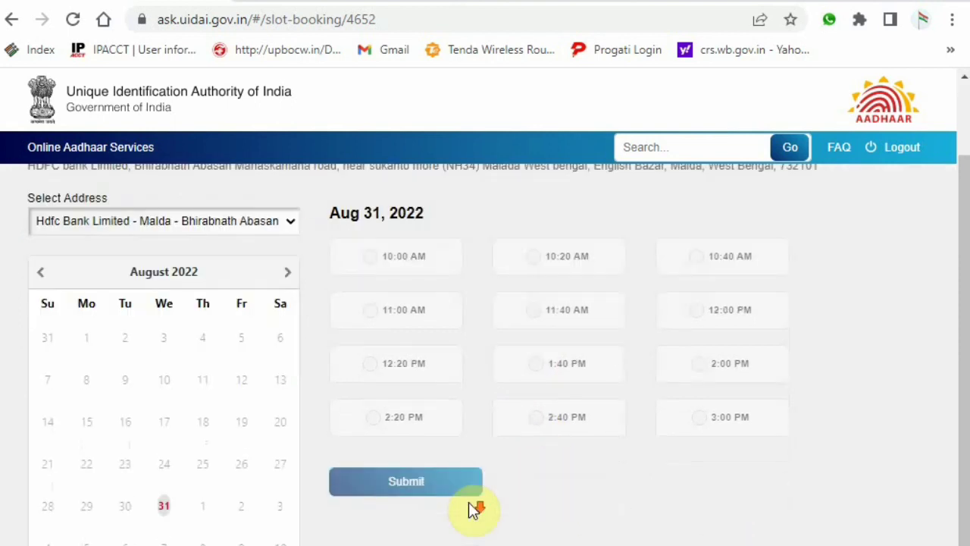
click(164, 478)
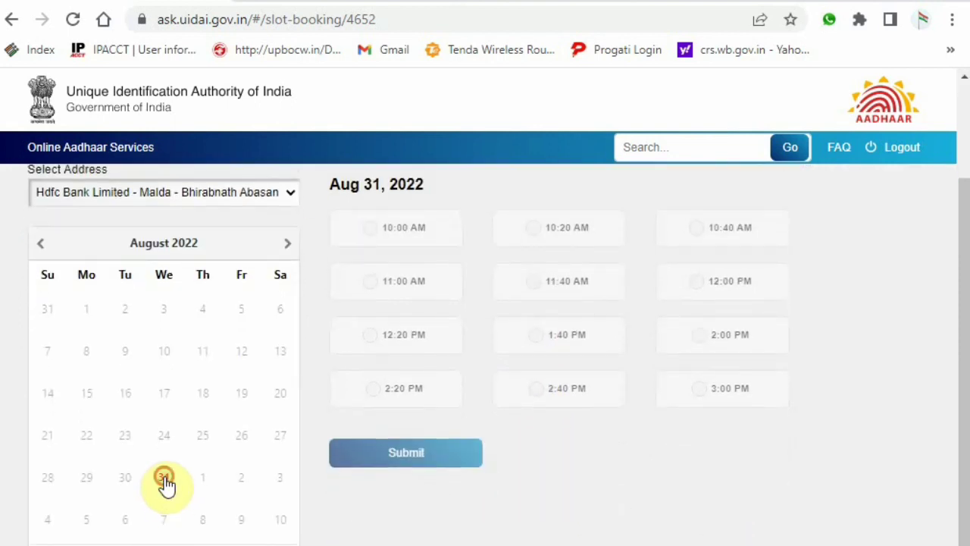
click(131, 474)
click(216, 472)
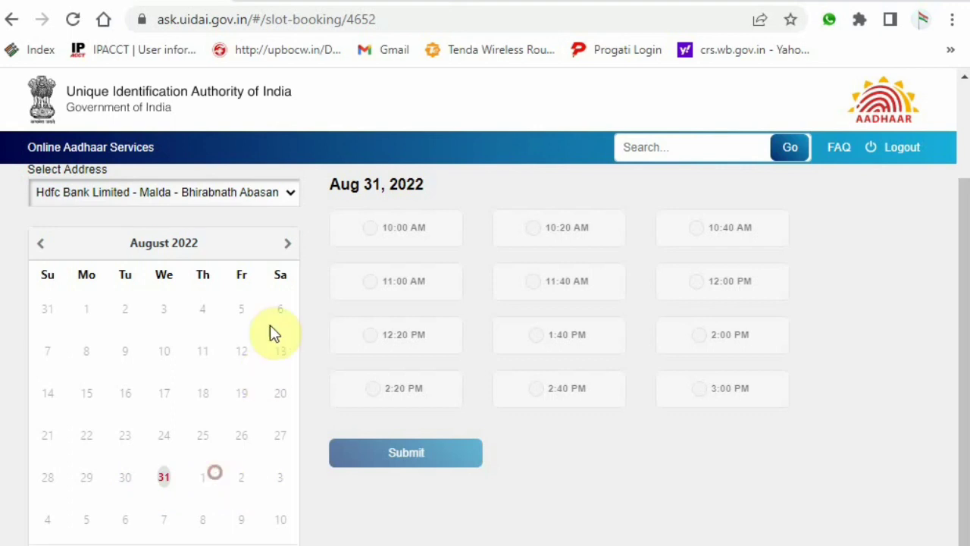
click(281, 245)
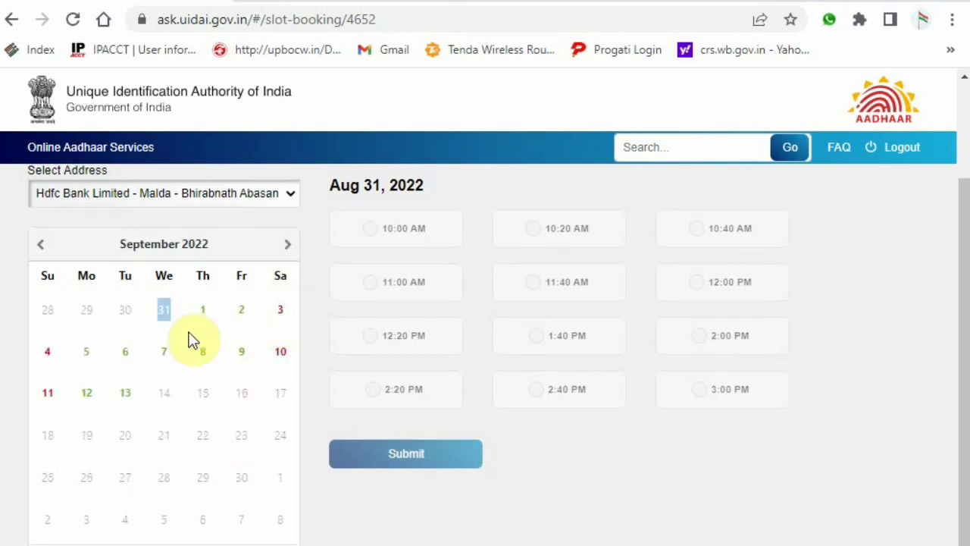
click(201, 314)
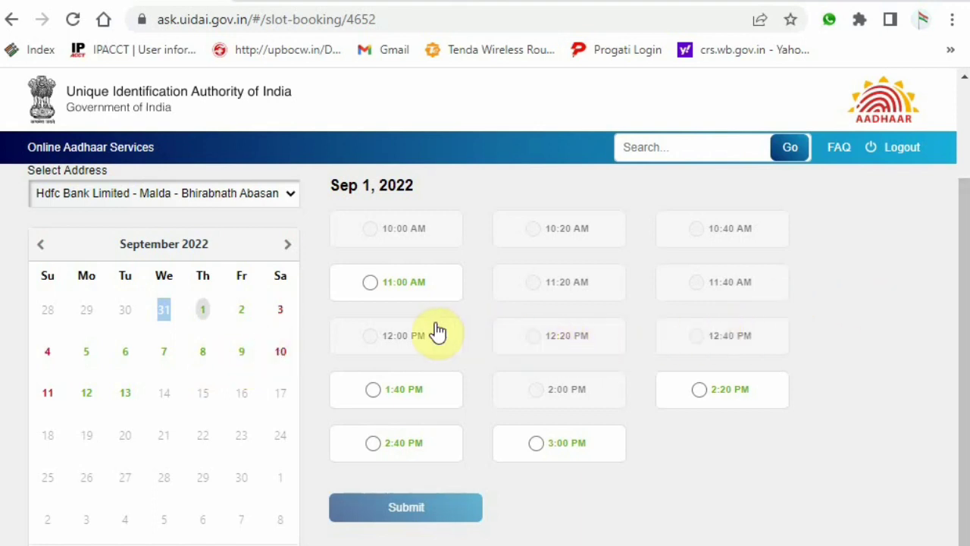
- Select the 2:20 PM time slot and submit it for confirmation
click(369, 288)
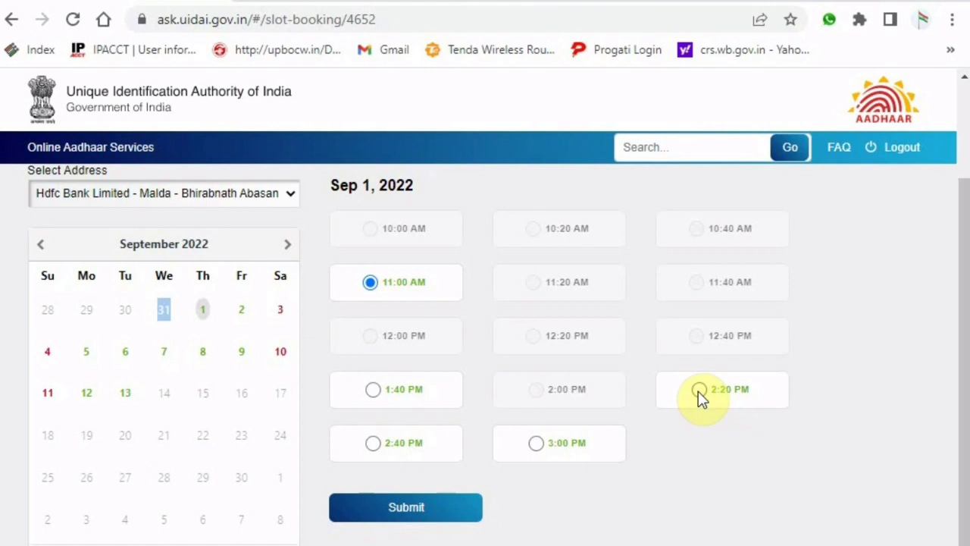
click(699, 391)
click(430, 513)
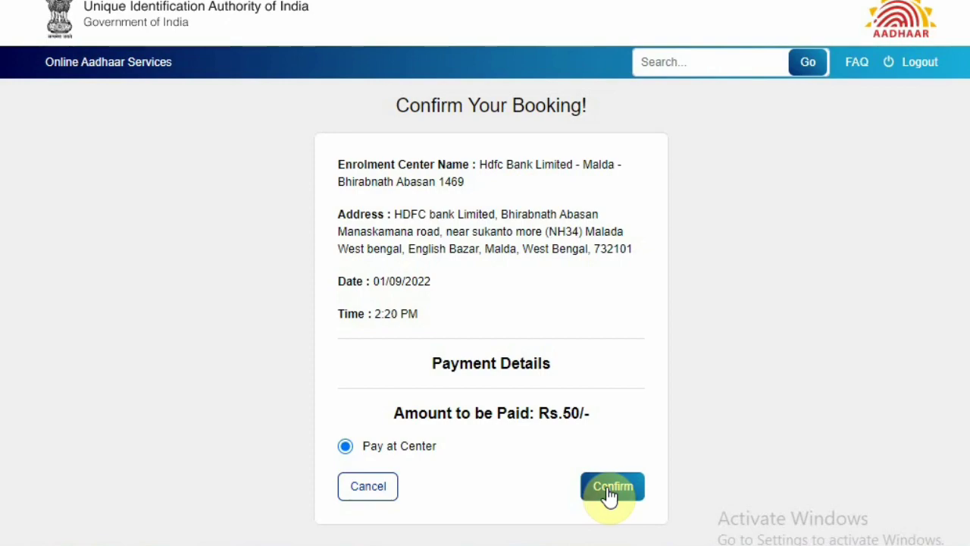
- Confirm the booking with Pay at Center to generate the Aadhaar Update Form PDF
click(610, 493)
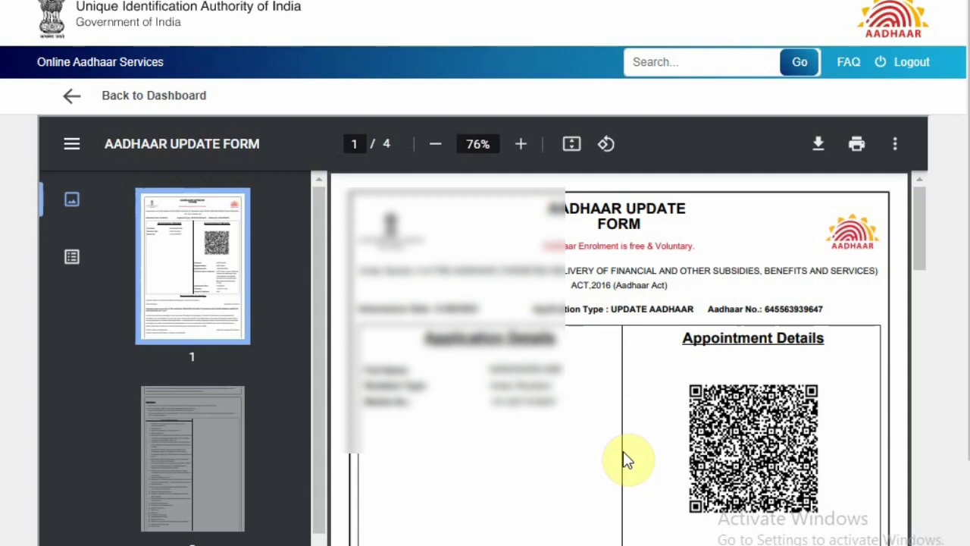
- Scroll the receipt PDF from the appointment details down to the POI document list on page 2
scroll(633, 451, down, 4)
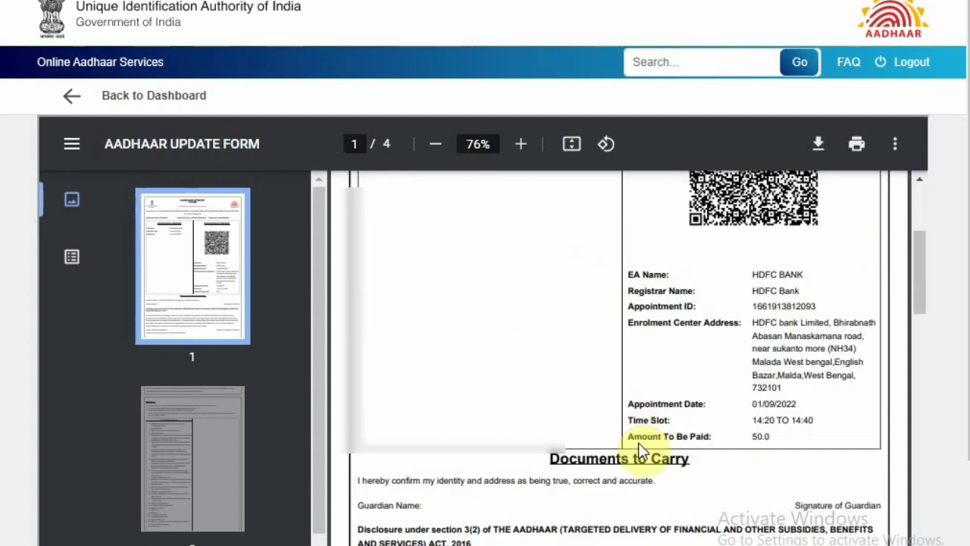
scroll(640, 445, up, 2)
scroll(686, 413, down, 3)
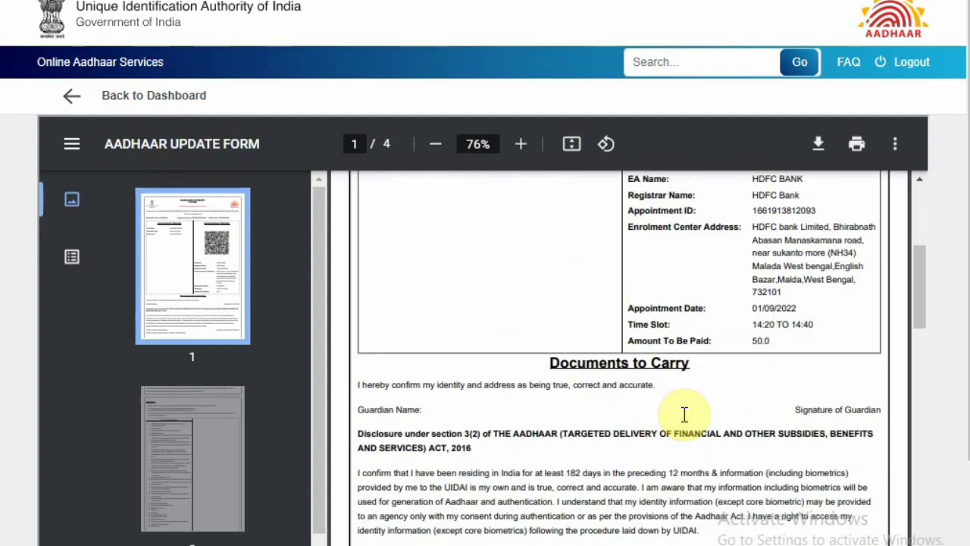
scroll(685, 414, down, 8)
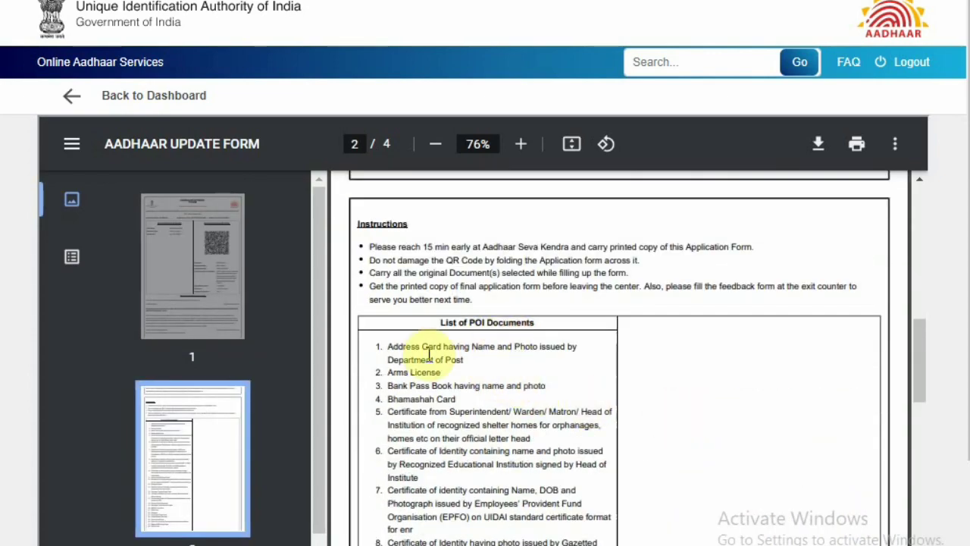
scroll(429, 352, down, 10)
scroll(429, 354, up, 4)
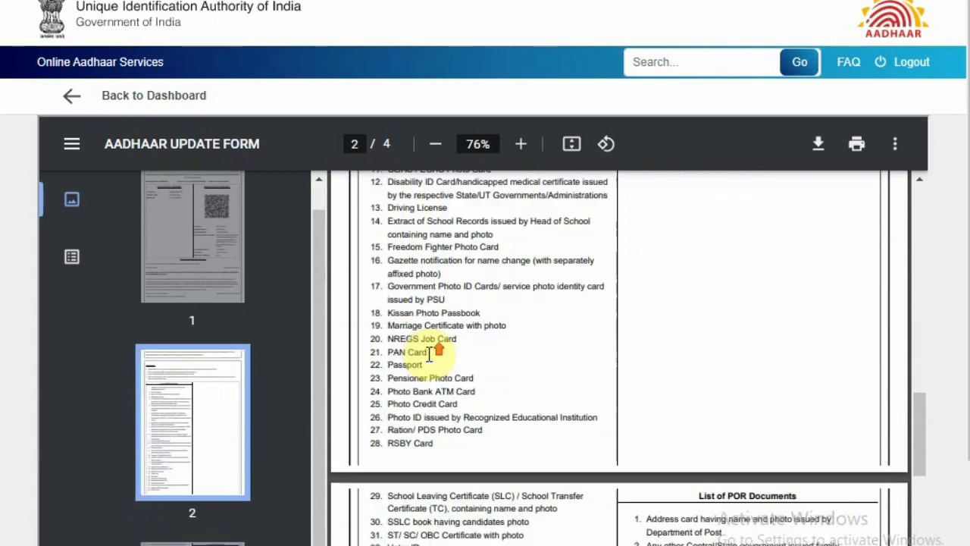
scroll(429, 354, up, 5)
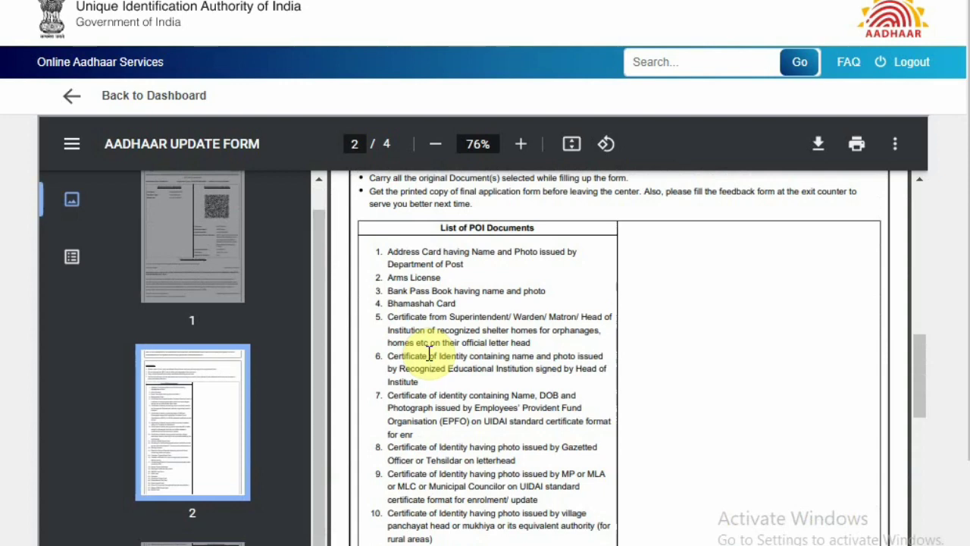
scroll(429, 354, down, 5)
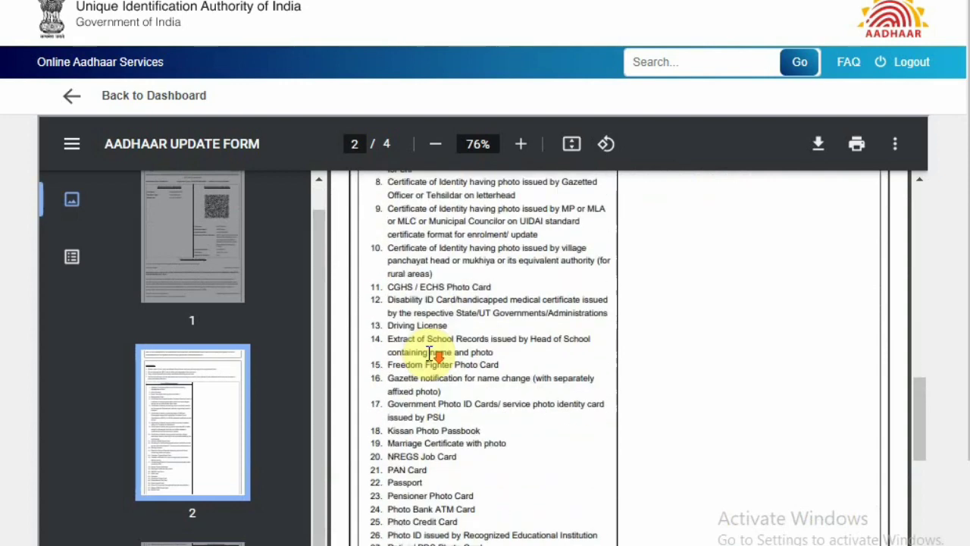